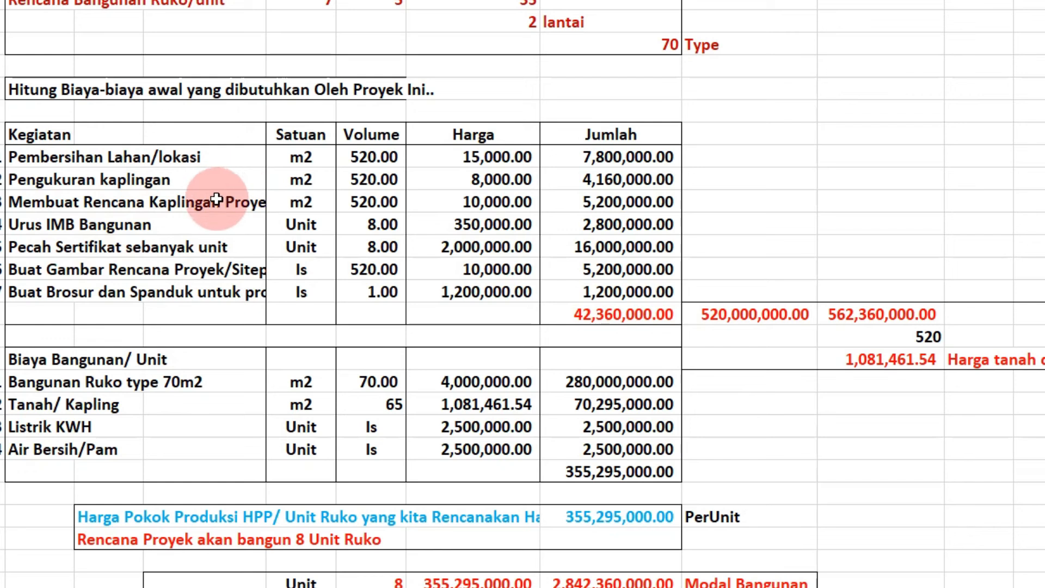
Step: Review the initial project costs, the land price per m2 and the per-unit building costs against the base land and plot figures
scroll(319, 179, down, 5)
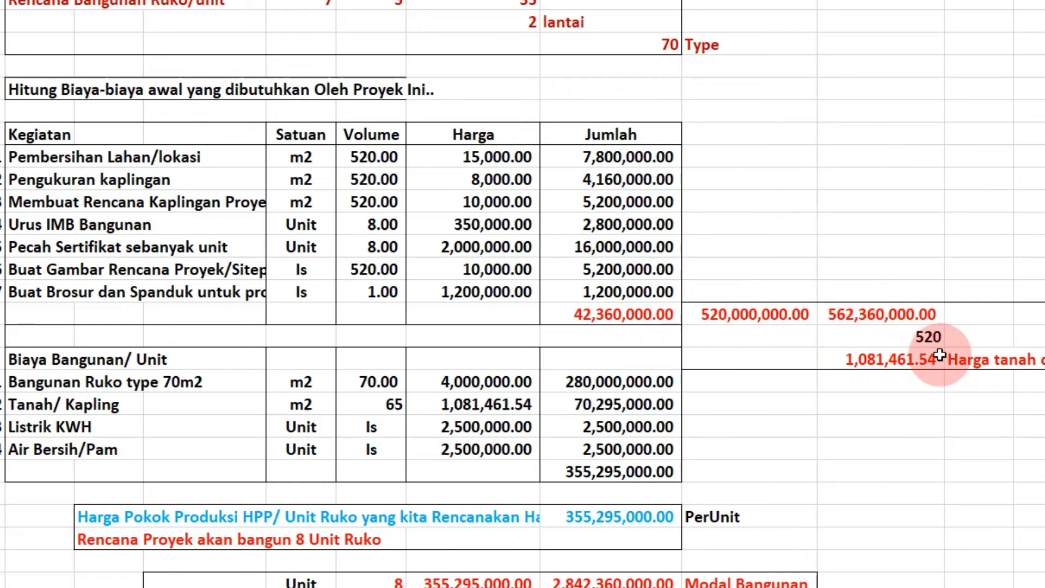
scroll(942, 355, up, 6)
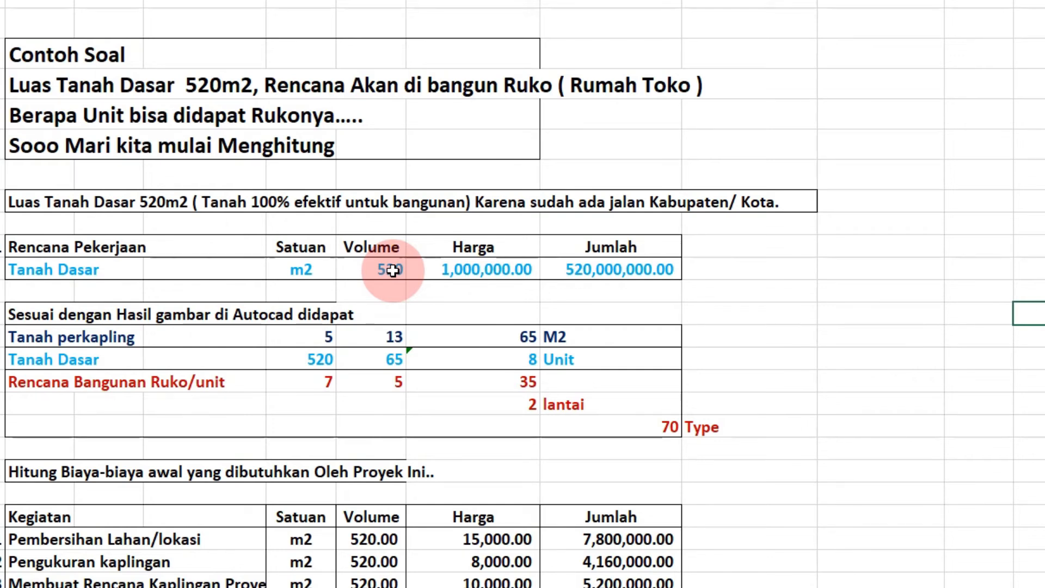
scroll(393, 271, down, 6)
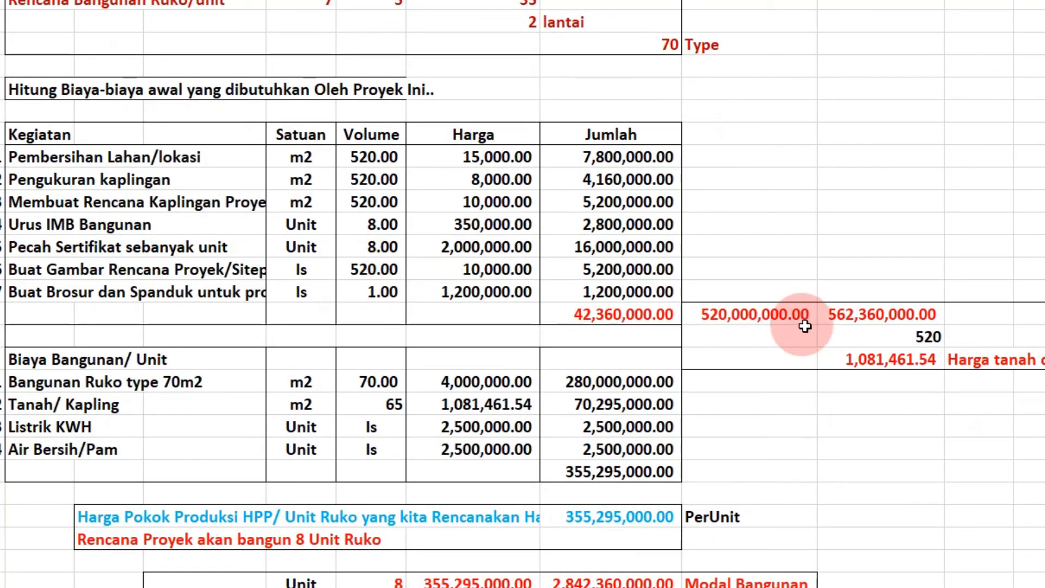
scroll(858, 379, down, 1)
scroll(858, 380, down, 1)
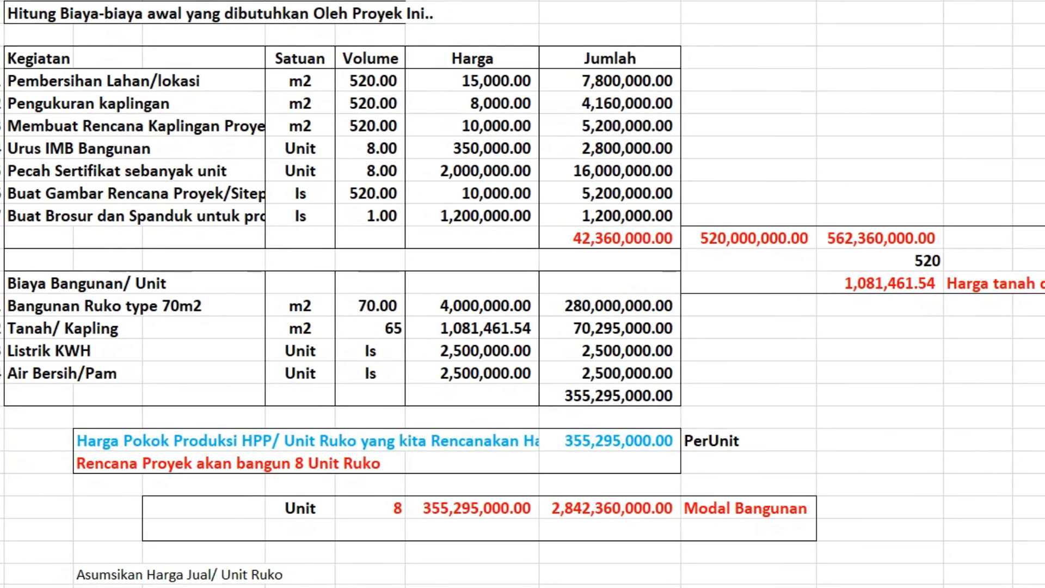
scroll(704, 107, down, 1)
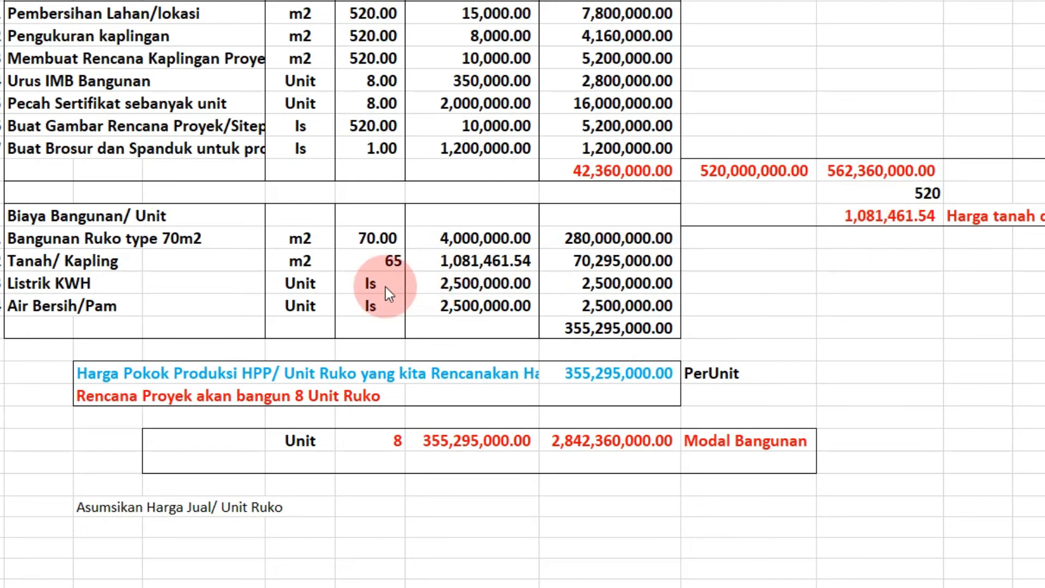
scroll(394, 276, up, 5)
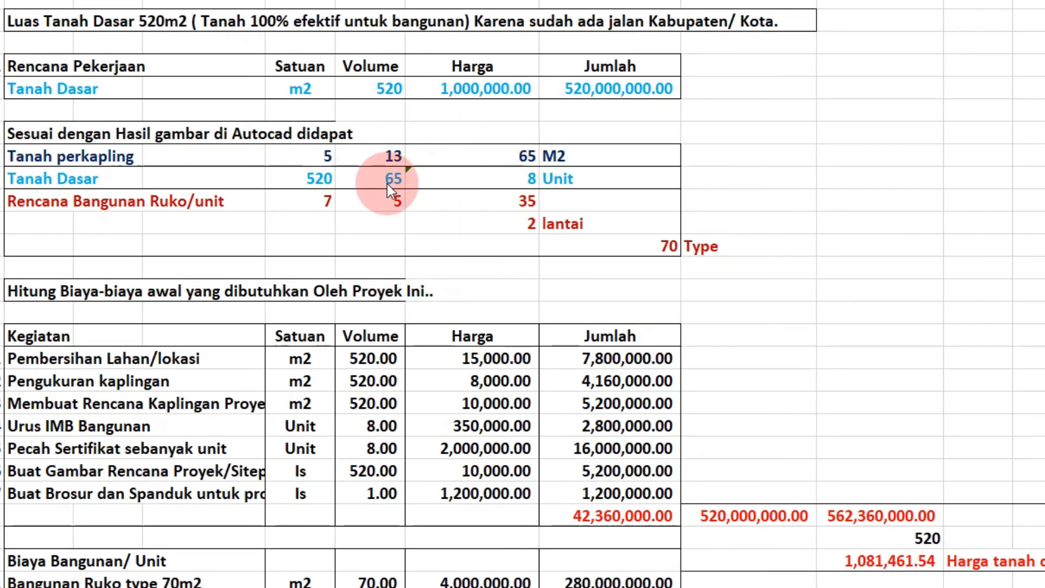
scroll(387, 185, down, 4)
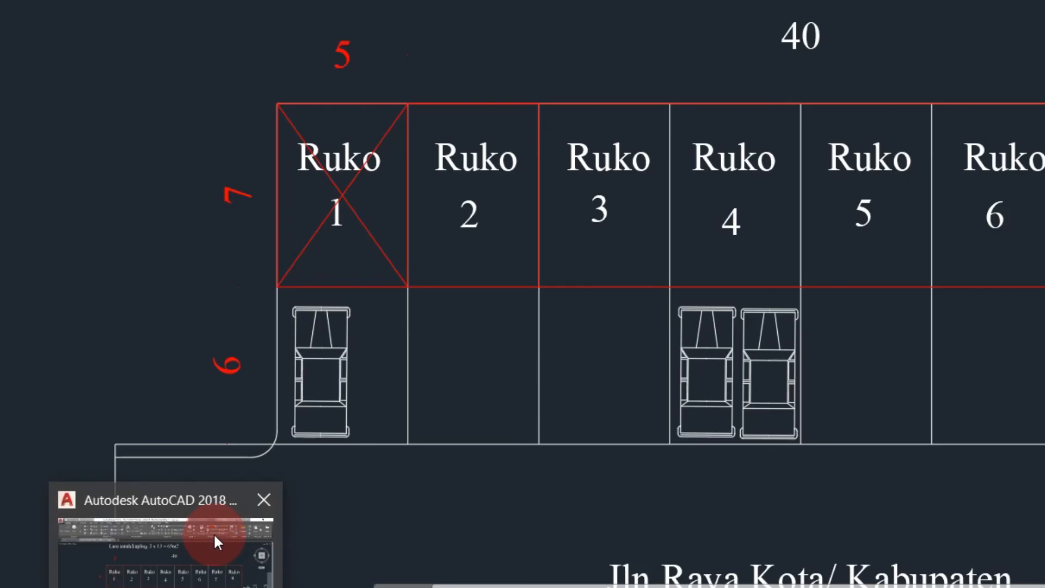
Step: Check the Ruko plot layout in the AutoCAD drawing, and return to Excel to review the production cost per unit and building capital
click(213, 533)
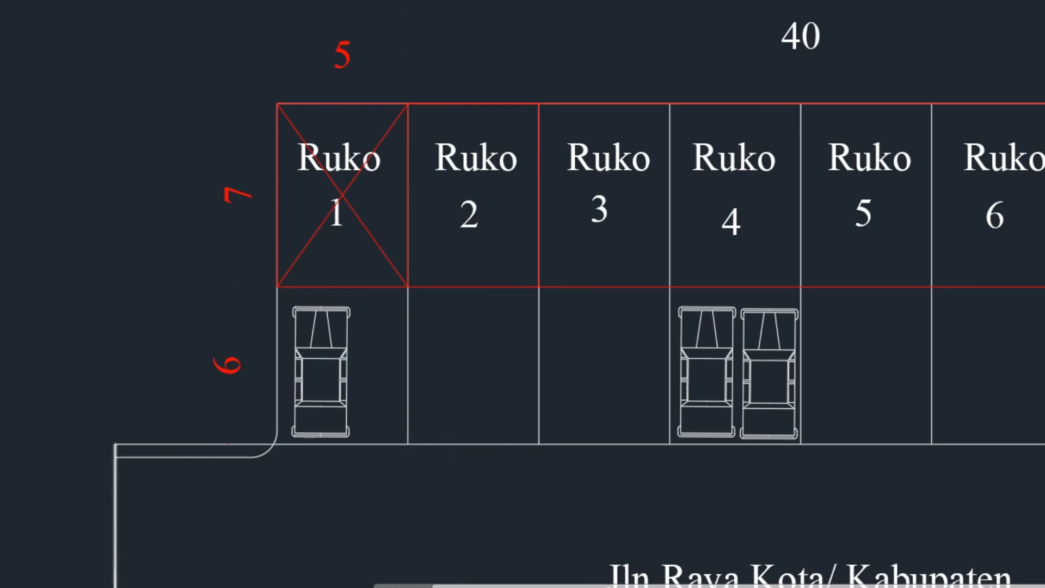
click(326, 525)
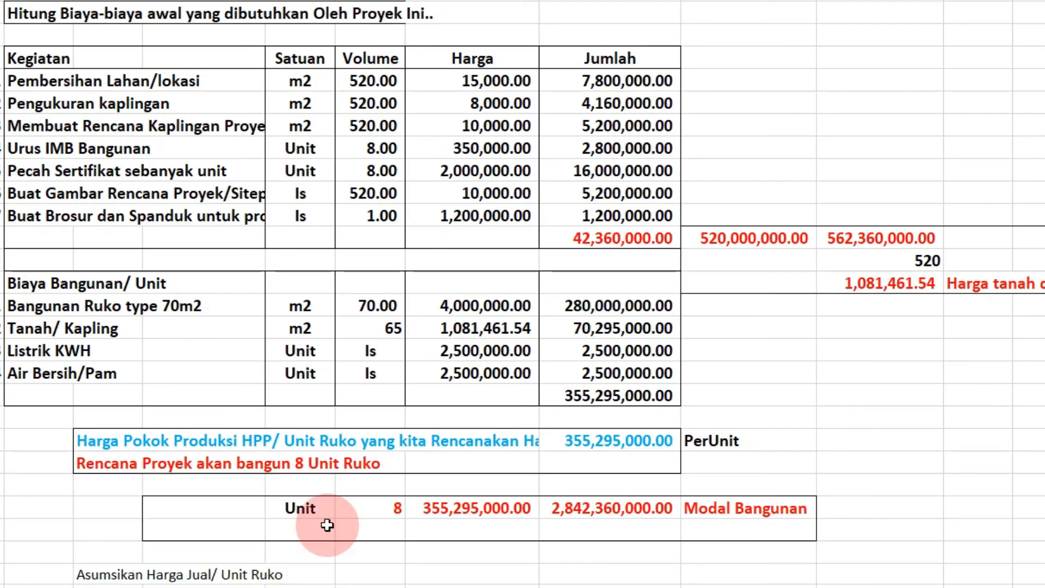
scroll(381, 406, down, 1)
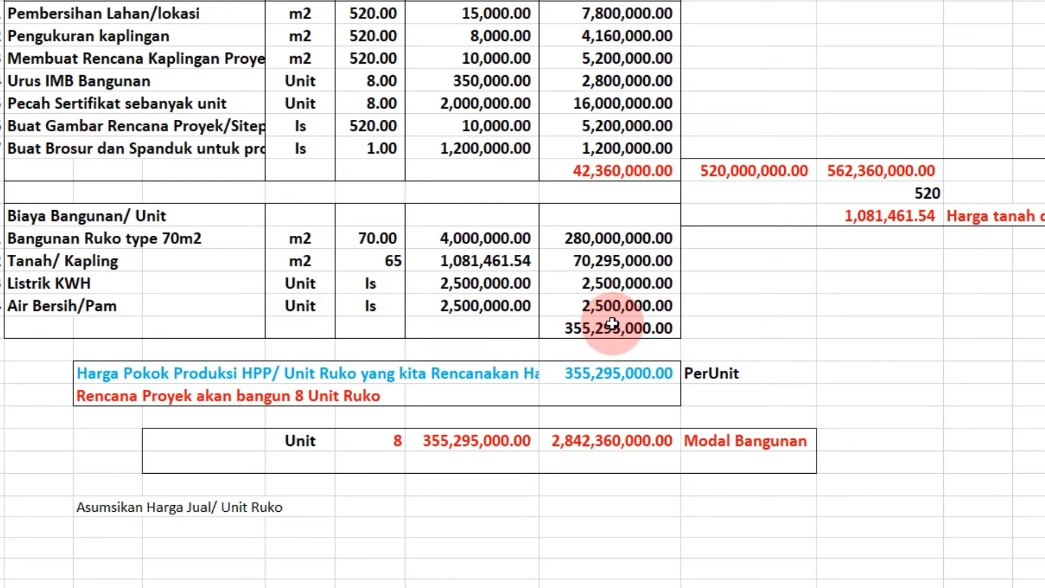
scroll(609, 332, down, 1)
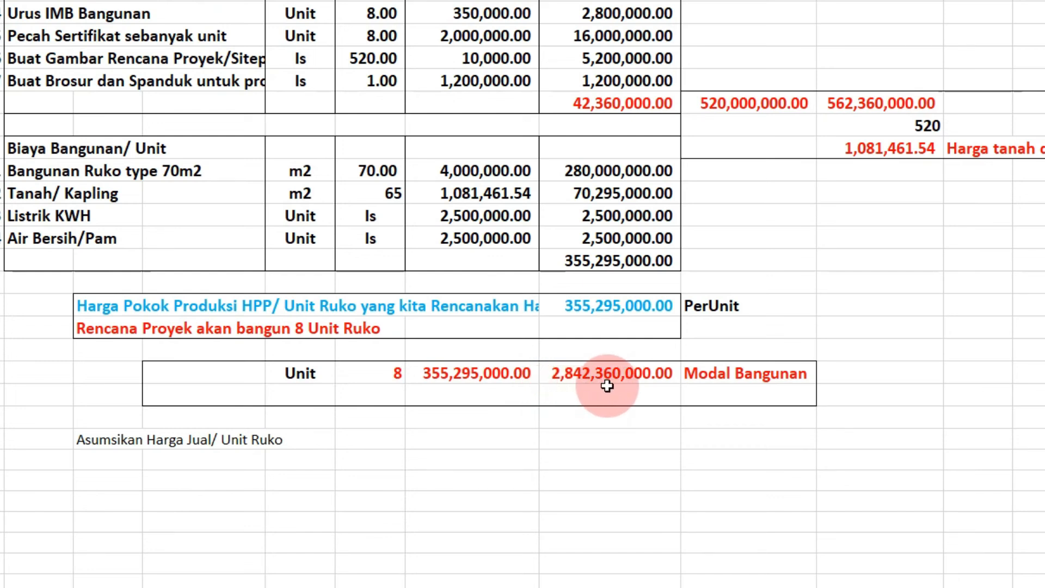
Step: Enter "500 juta/unit" in column G beside the label "Asumsikan Harga Jual/ Unit Ruko"
scroll(626, 400, down, 2)
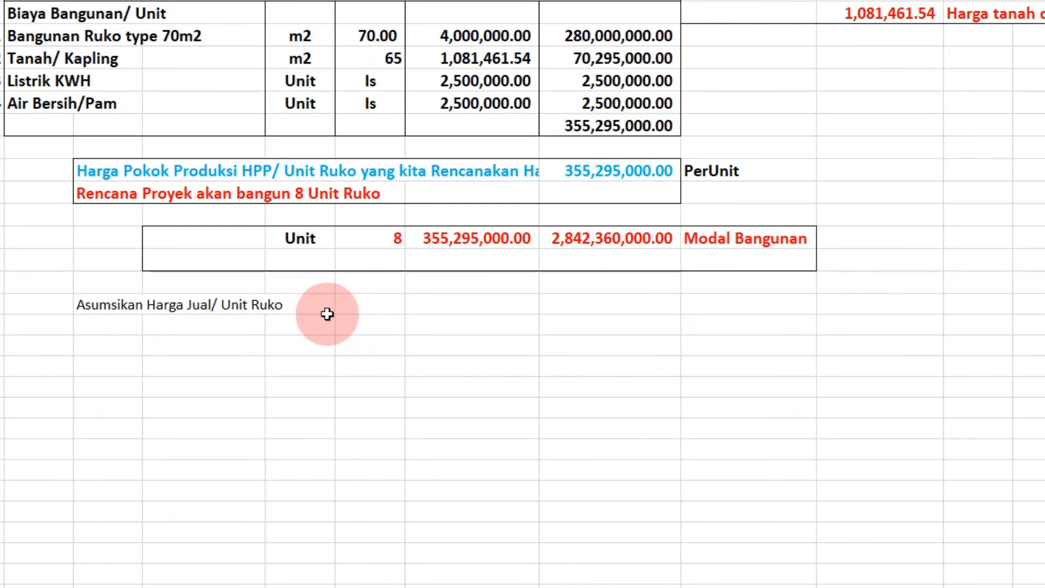
click(449, 312)
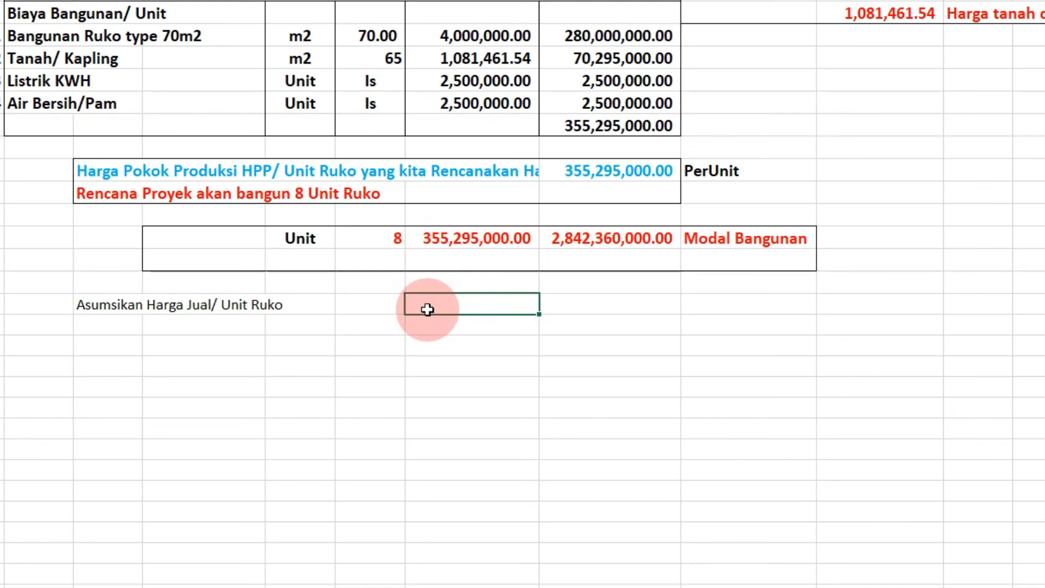
text(500 jut)
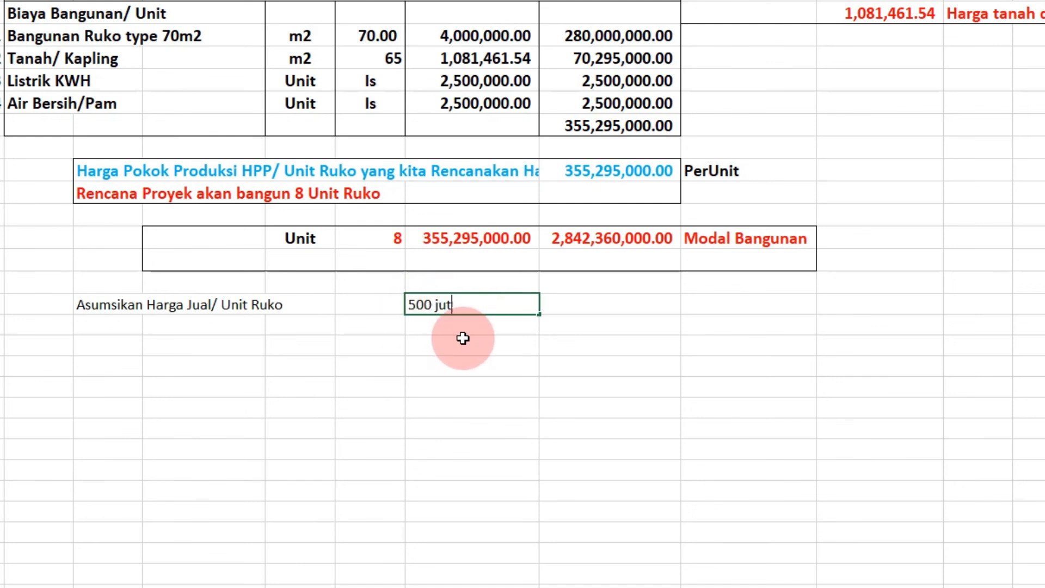
text(a/unit)
key(Return)
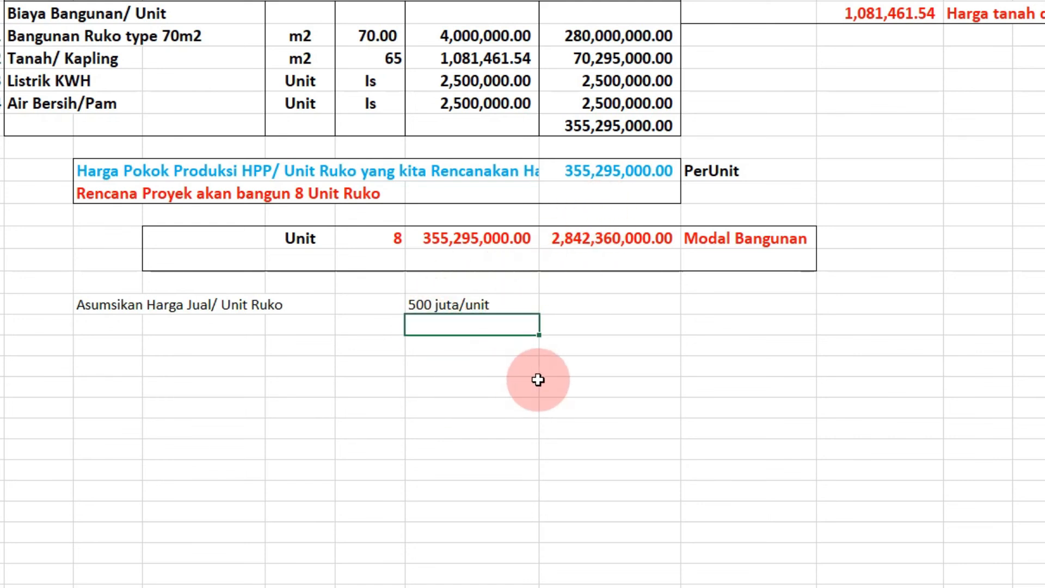
Step: Below the assumed selling price, enter 50000000 in G47 as the unit price and 8 in G48 as the unit count
scroll(595, 404, up, 1)
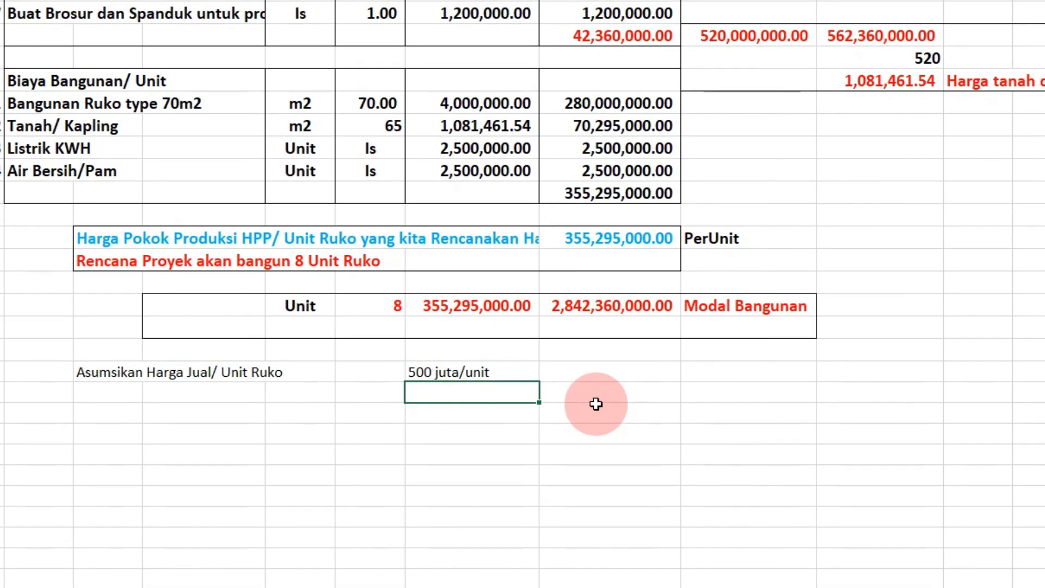
scroll(607, 410, down, 2)
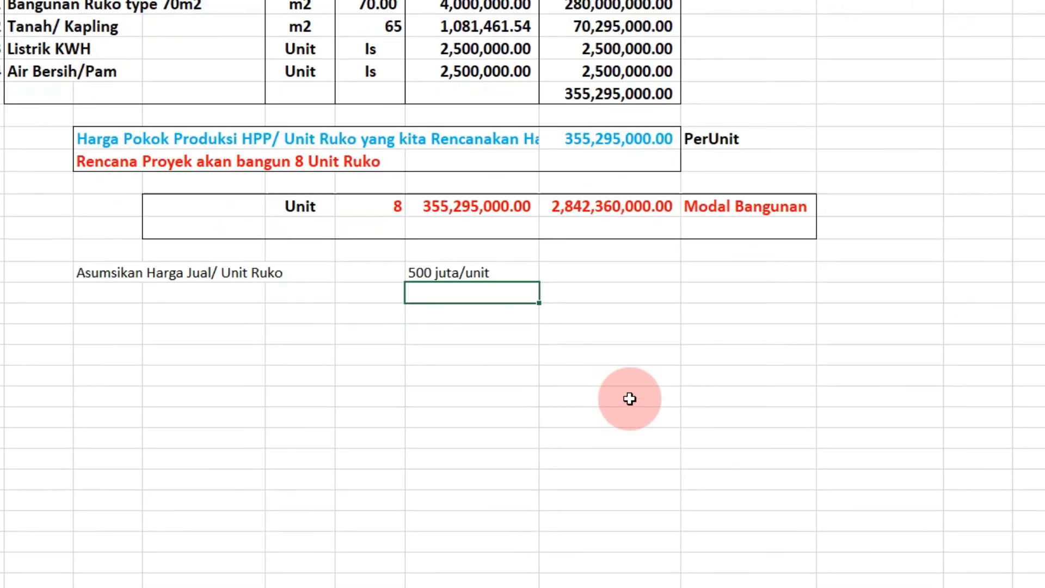
click(436, 279)
text(500)
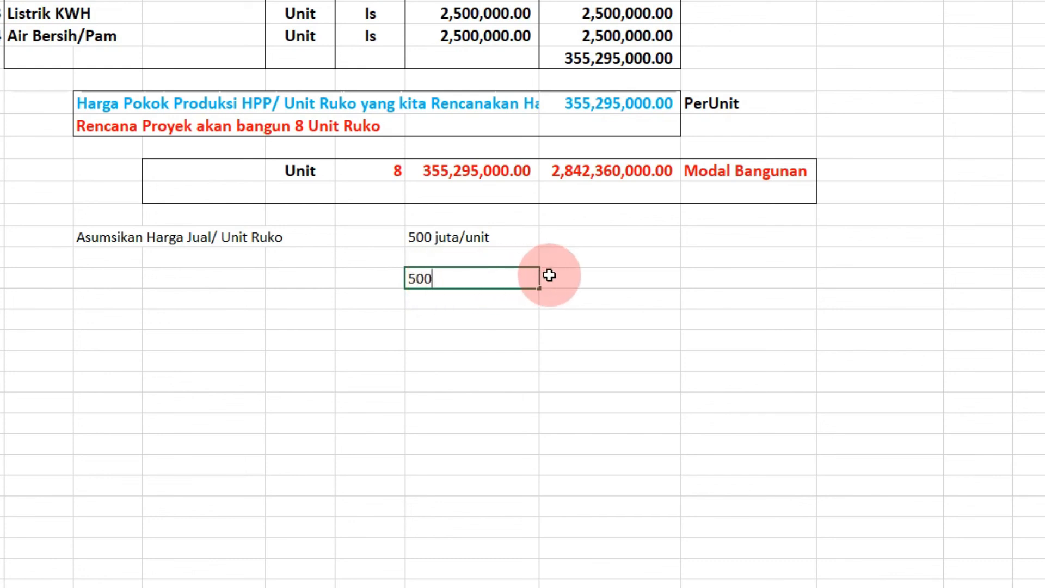
text(00000)
click(580, 278)
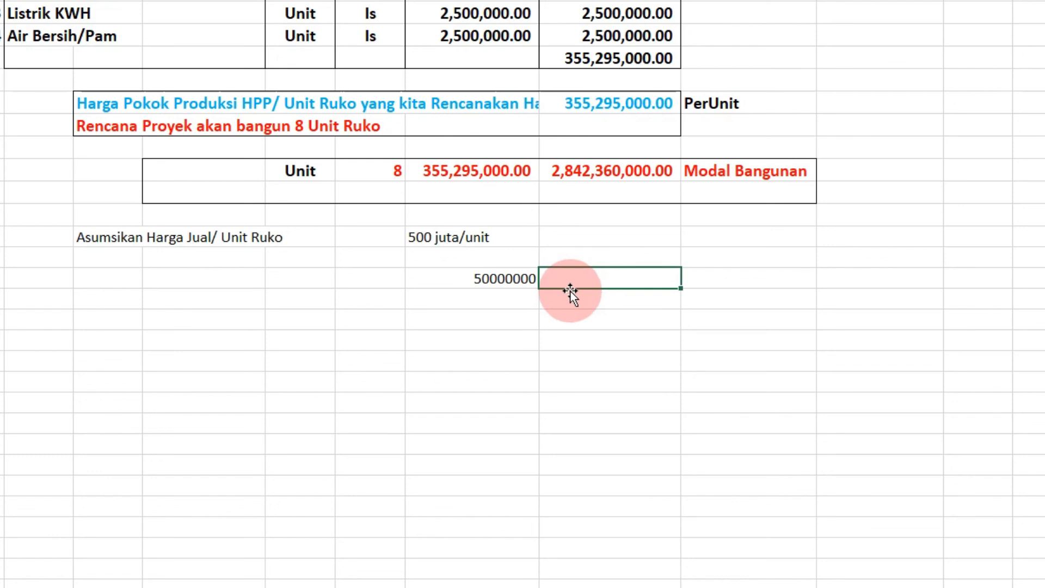
click(508, 305)
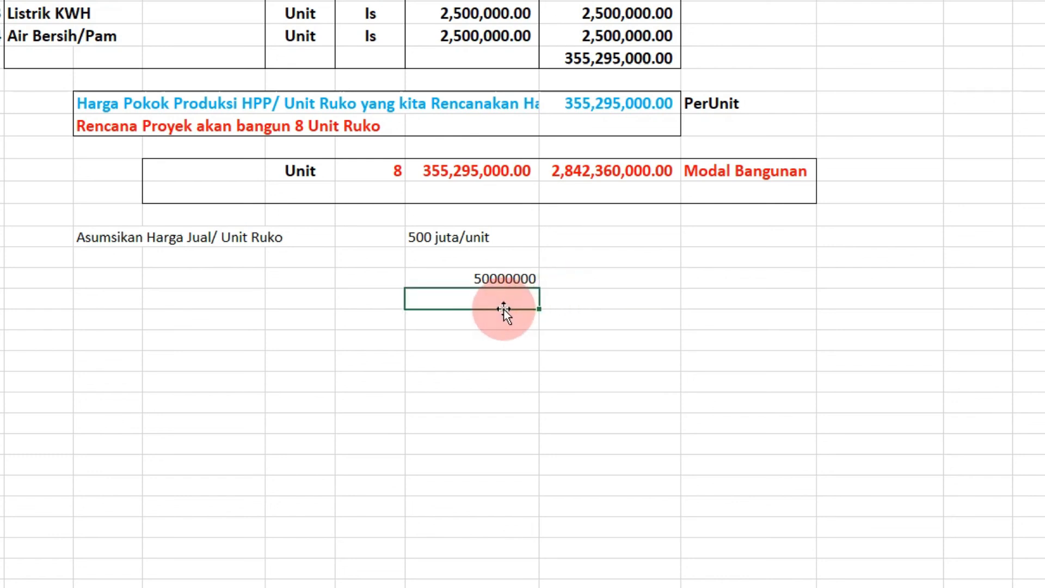
text(8)
click(571, 306)
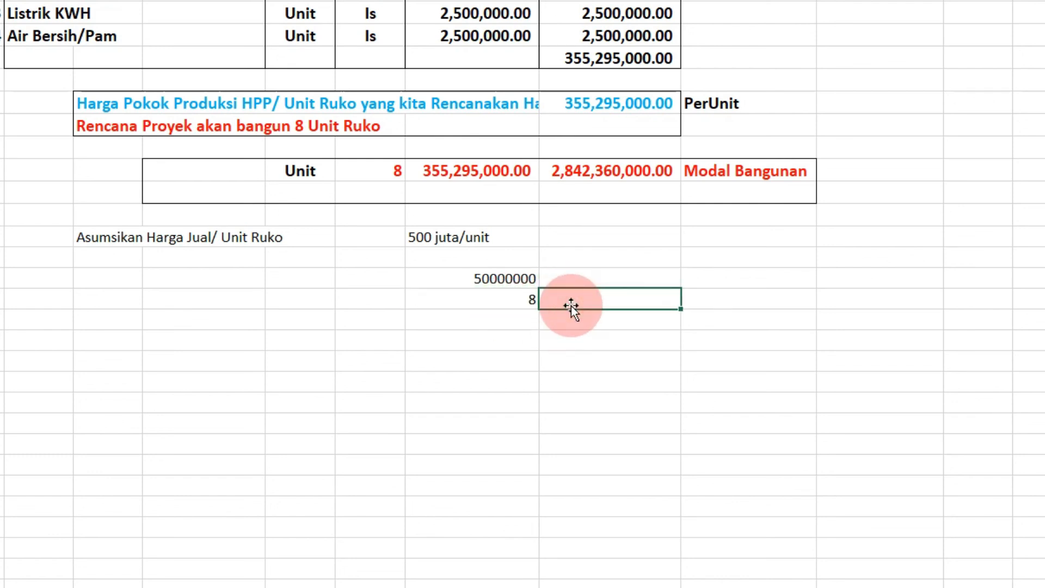
Step: Calculate the total sales value in H48 with a formula multiplying the unit count by the unit price, =G48*G47
text(=)
click(498, 302)
text(*)
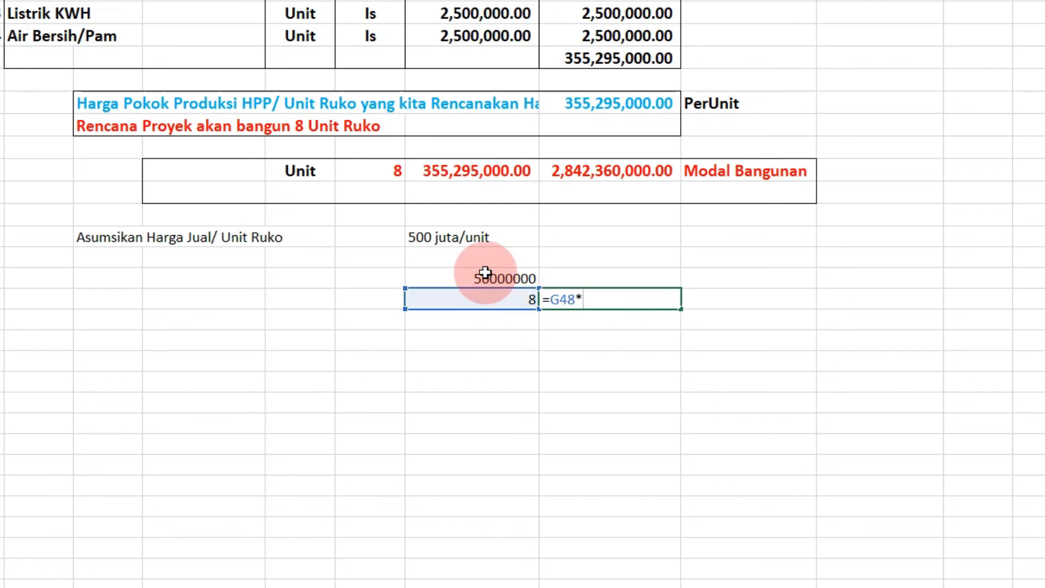
click(484, 276)
key(Return)
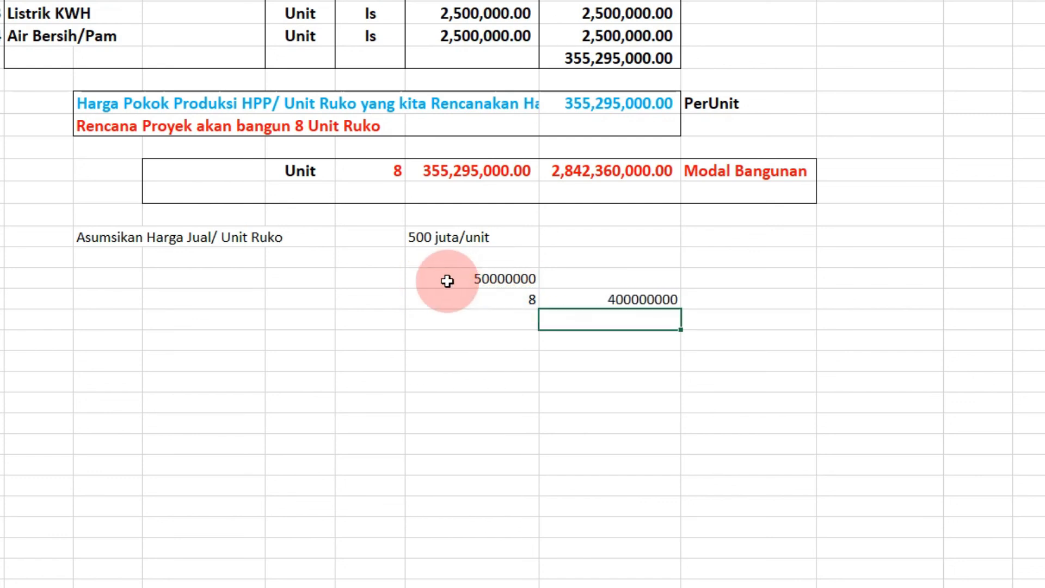
Step: Format the total in H48 and the unit price in G47 with thousands separators and two decimals
click(640, 296)
click(667, 1)
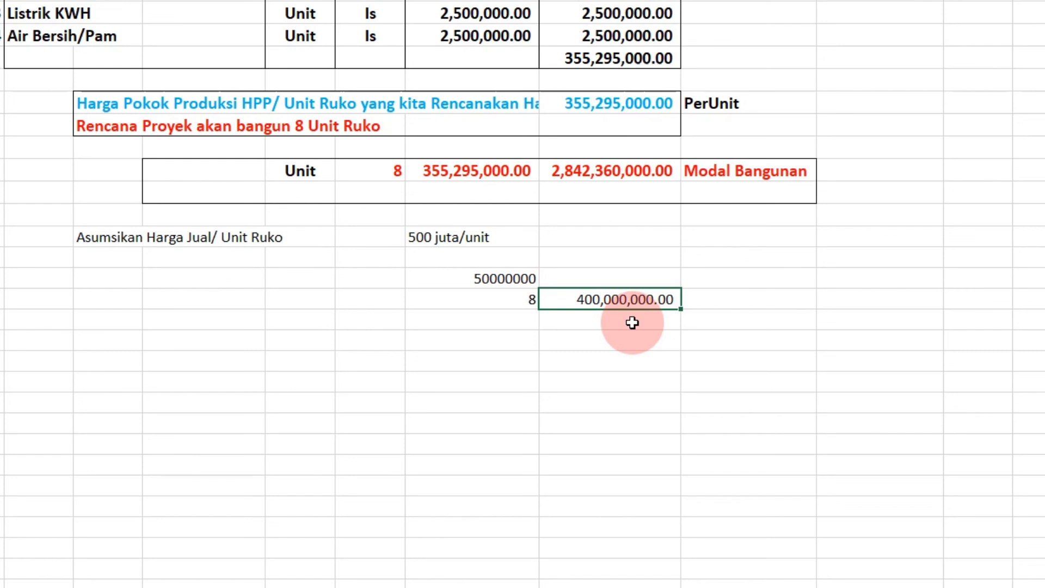
click(507, 278)
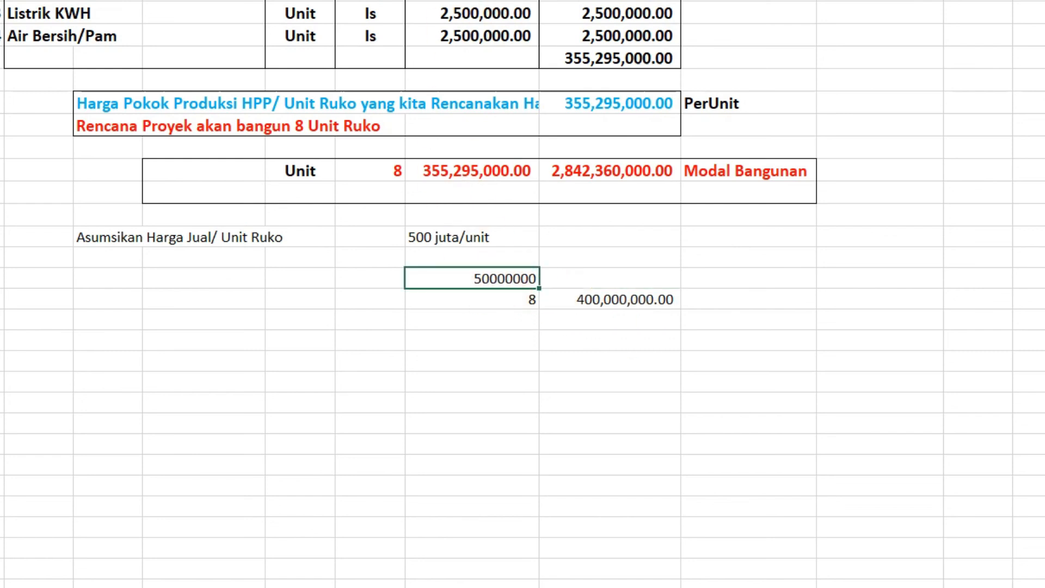
click(667, 1)
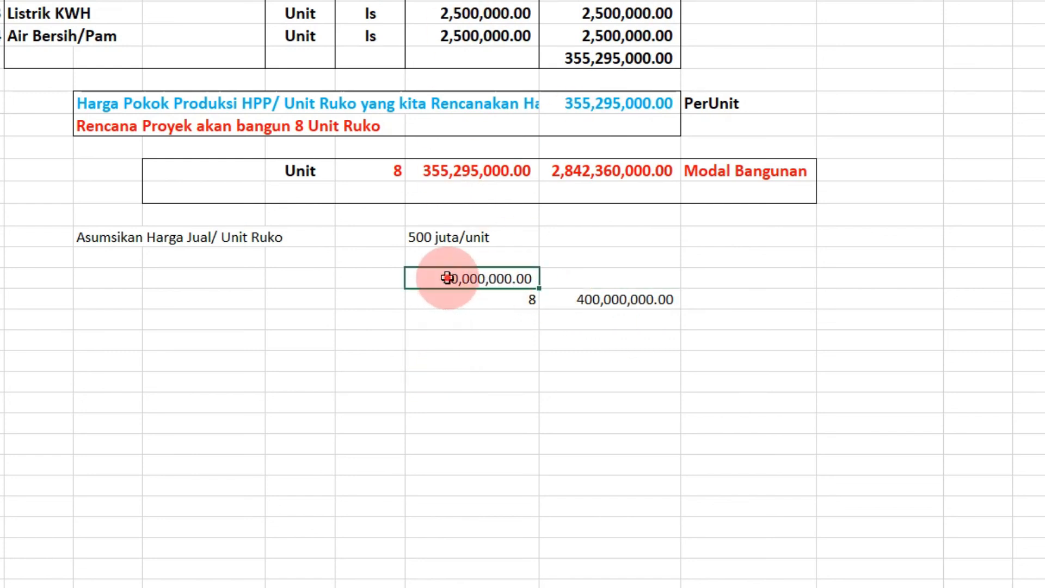
Step: Correct the unit selling price in G47 to 500000000
text(50)
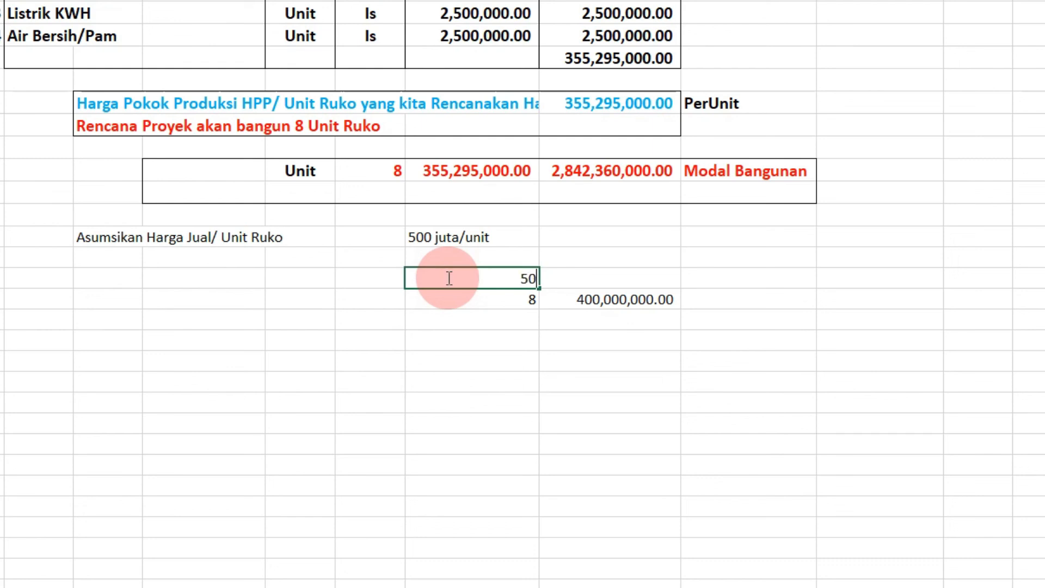
text(0)
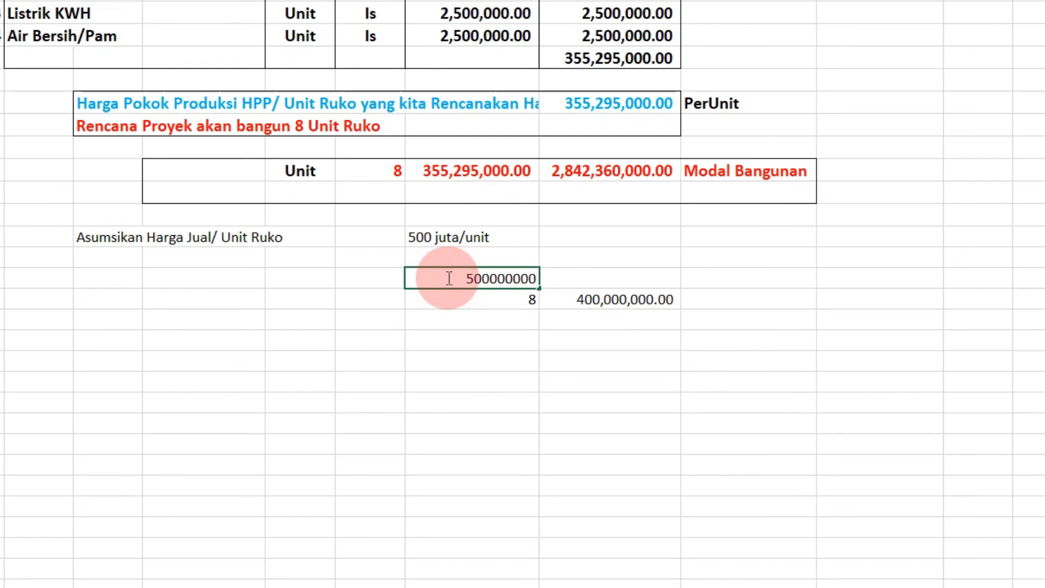
text(,000,000)
click(485, 293)
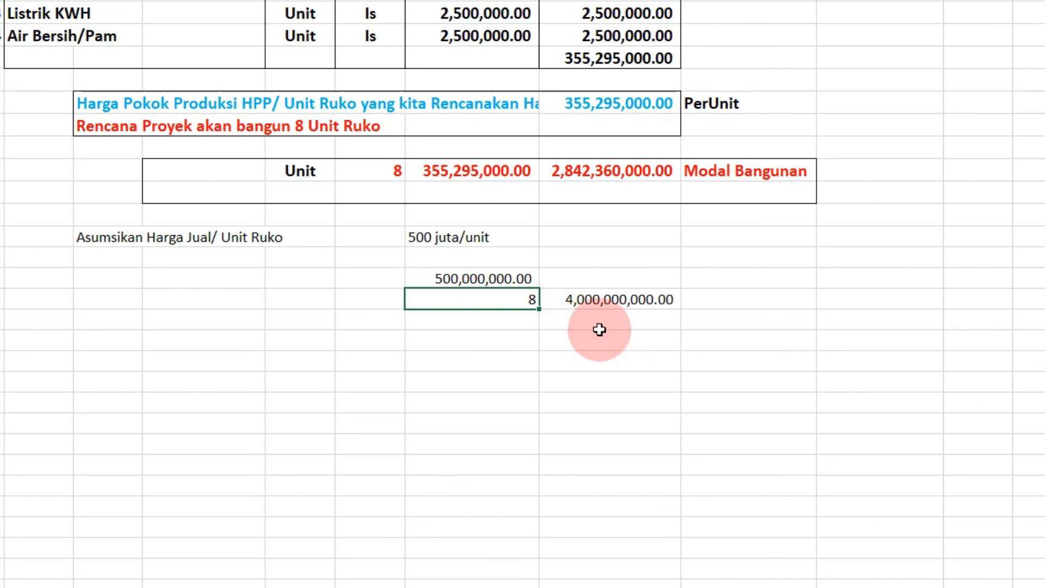
Step: Compare the total sales value with the building capital, and review the land price and project cost tables throughout the sheet
scroll(600, 329, up, 1)
scroll(611, 392, up, 4)
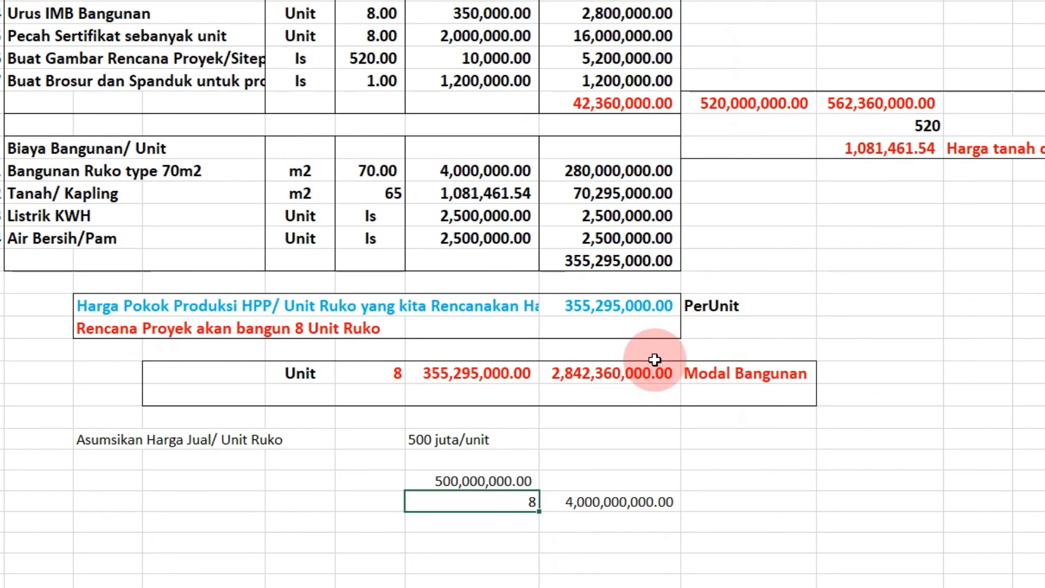
scroll(639, 365, down, 3)
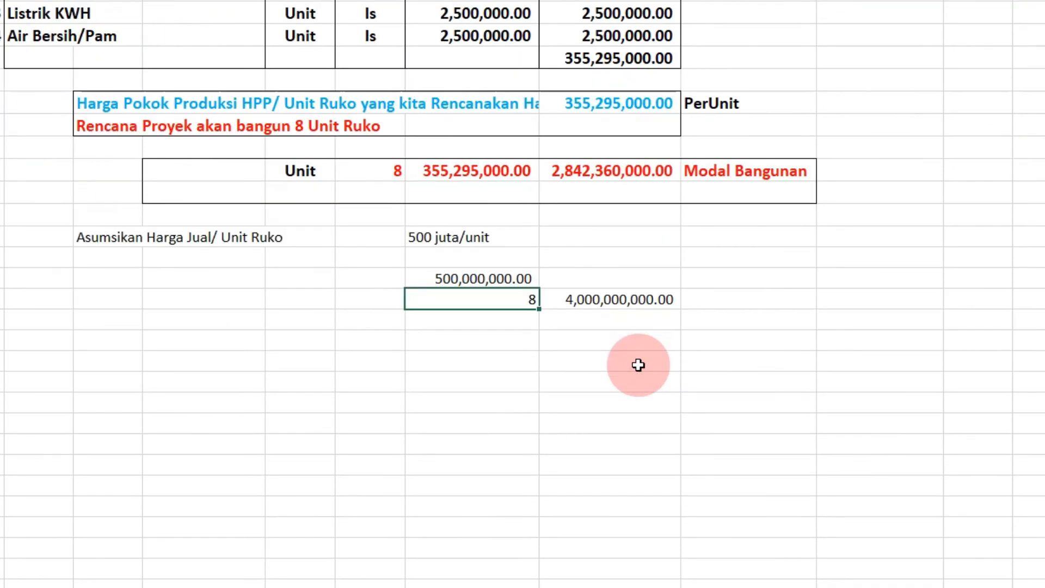
scroll(637, 367, up, 1)
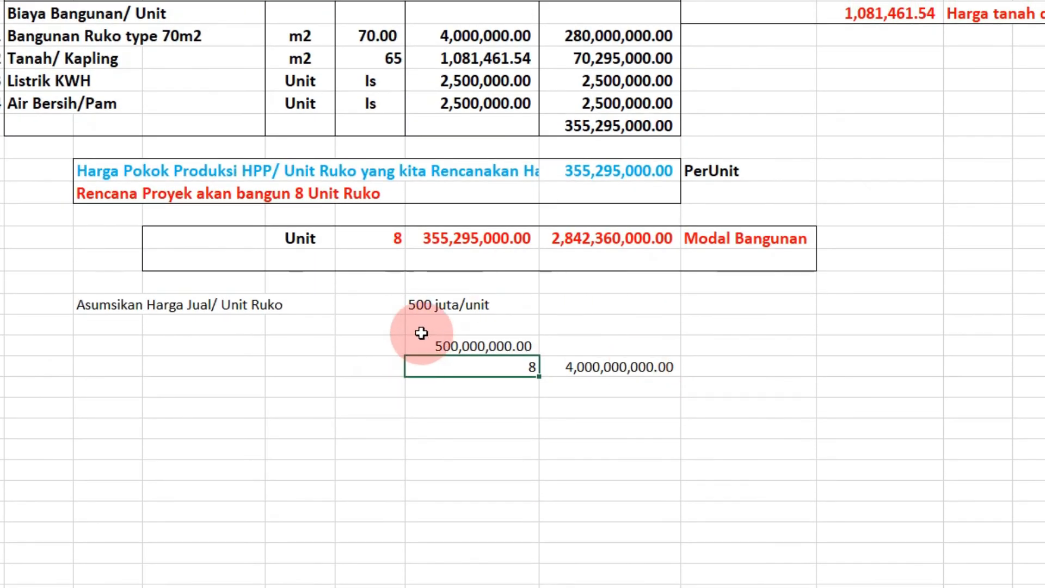
scroll(423, 337, up, 1)
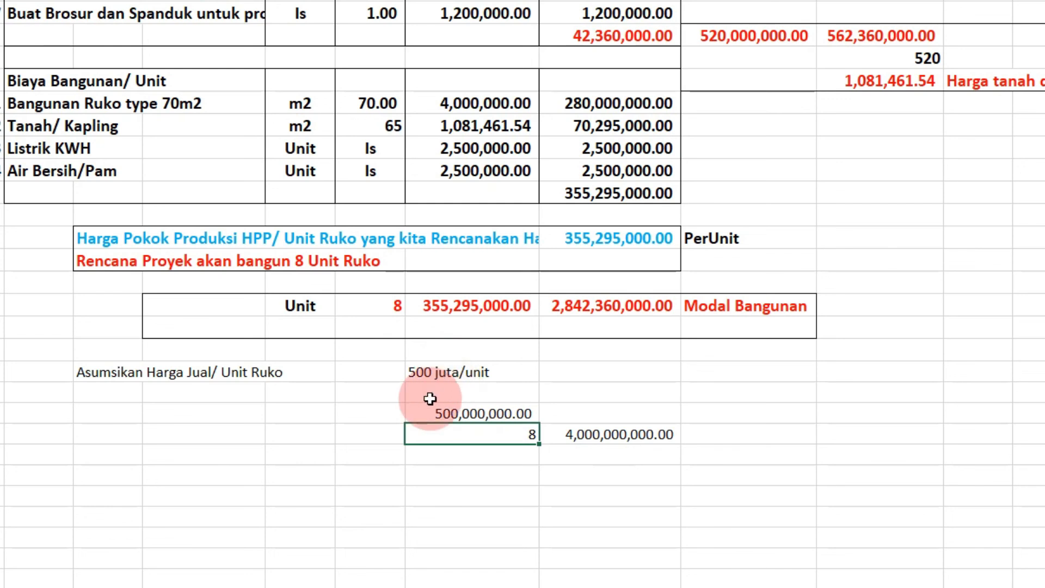
scroll(430, 399, up, 7)
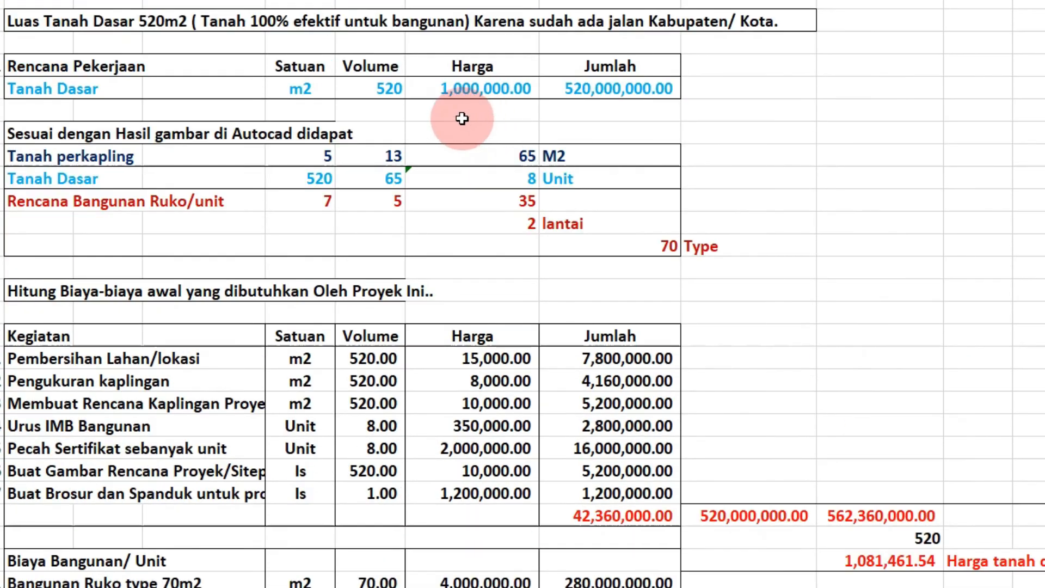
scroll(409, 243, up, 2)
scroll(464, 234, down, 7)
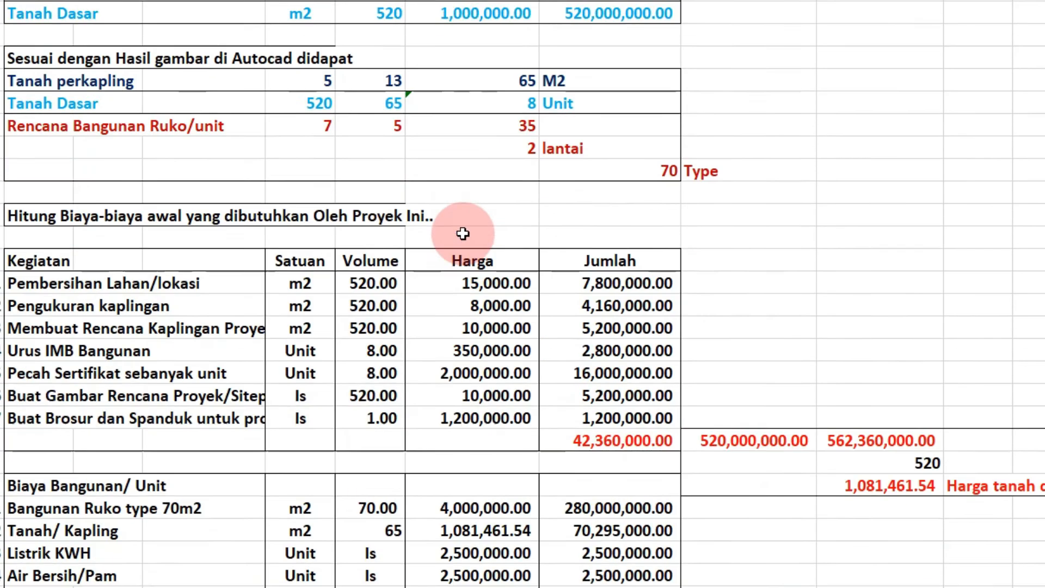
scroll(430, 294, down, 3)
scroll(414, 381, down, 2)
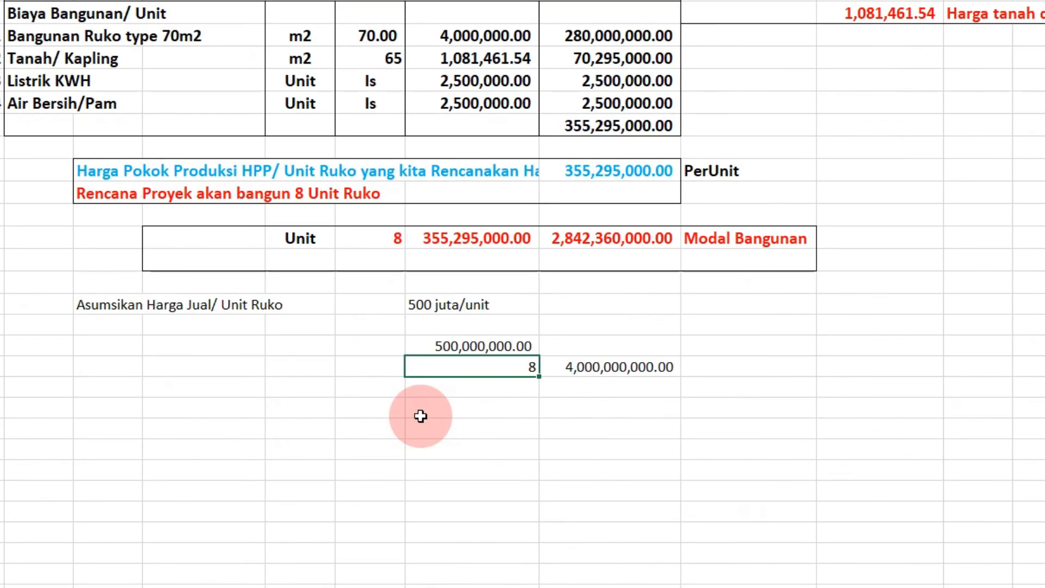
scroll(740, 373, up, 12)
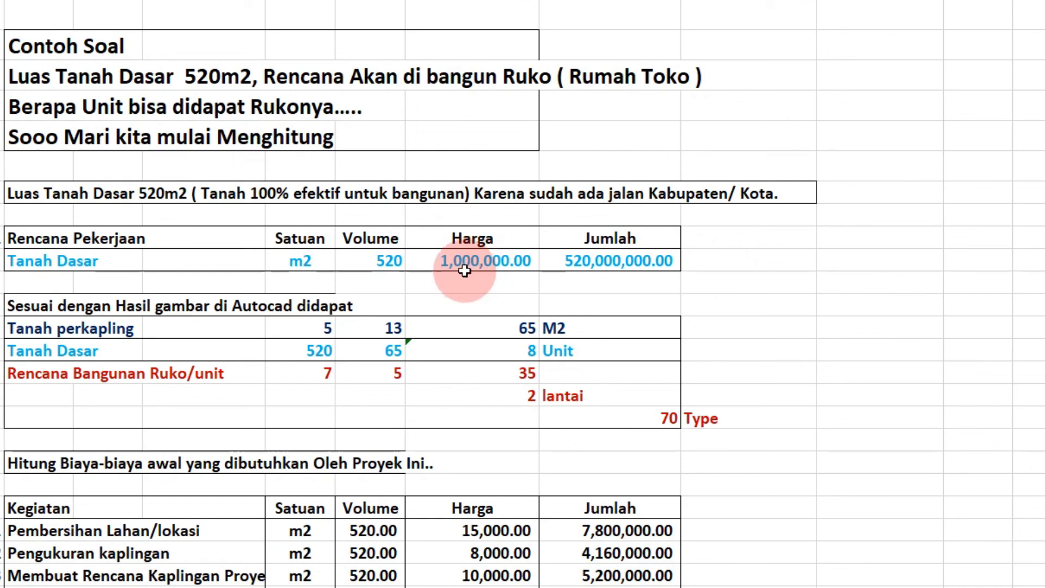
scroll(465, 271, down, 10)
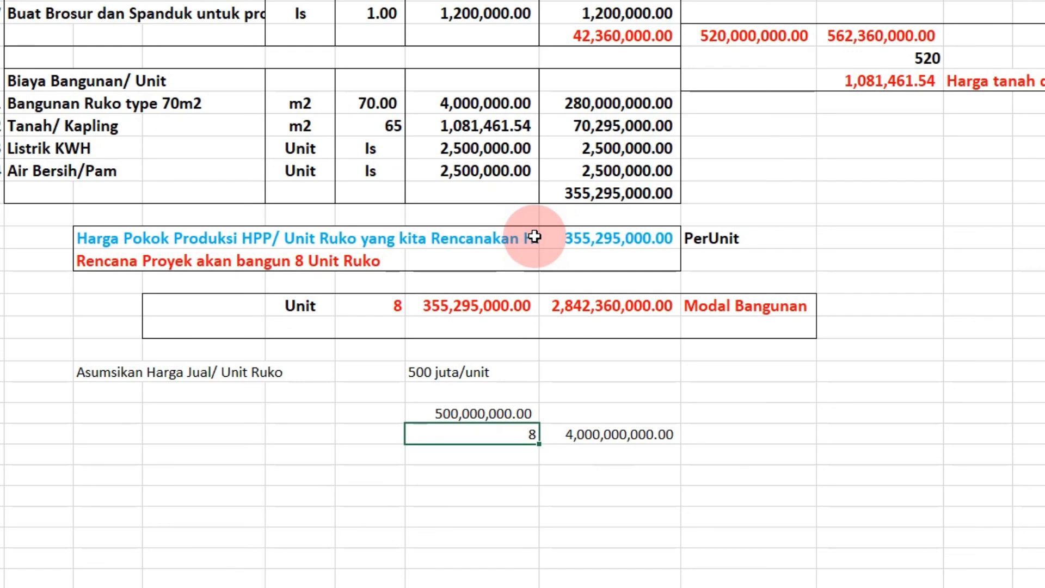
scroll(534, 236, up, 4)
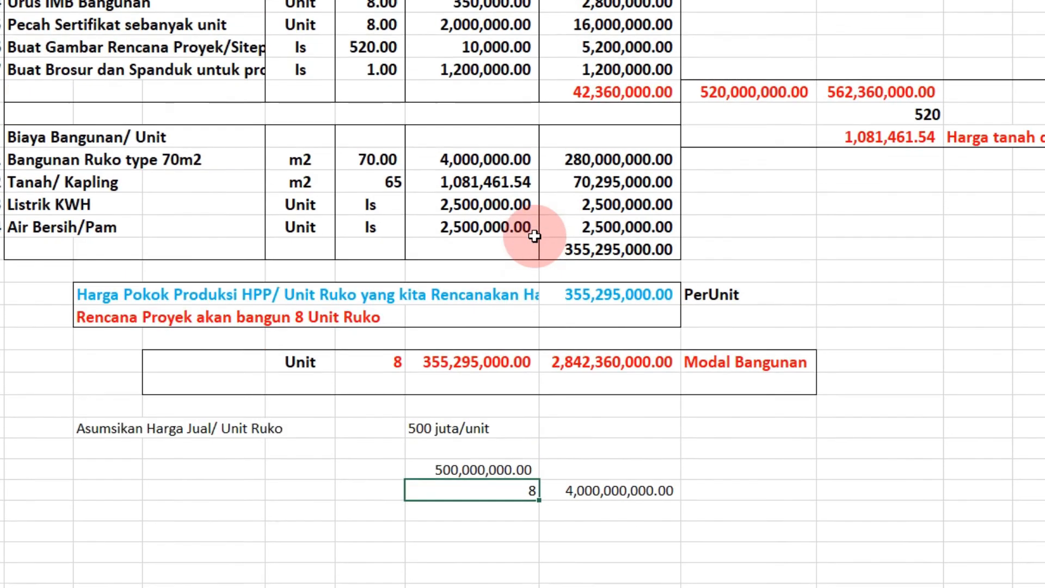